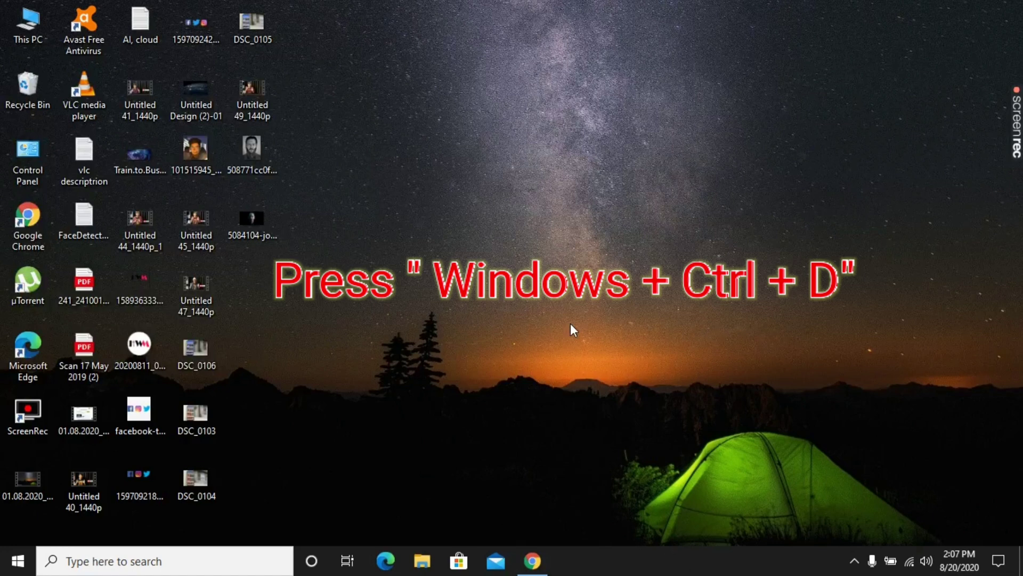
Create and close a virtual desktop, then Alt+Tab to Chrome's YouTube window and the Local Disk (C:) folder
key(super+ctrl+d)
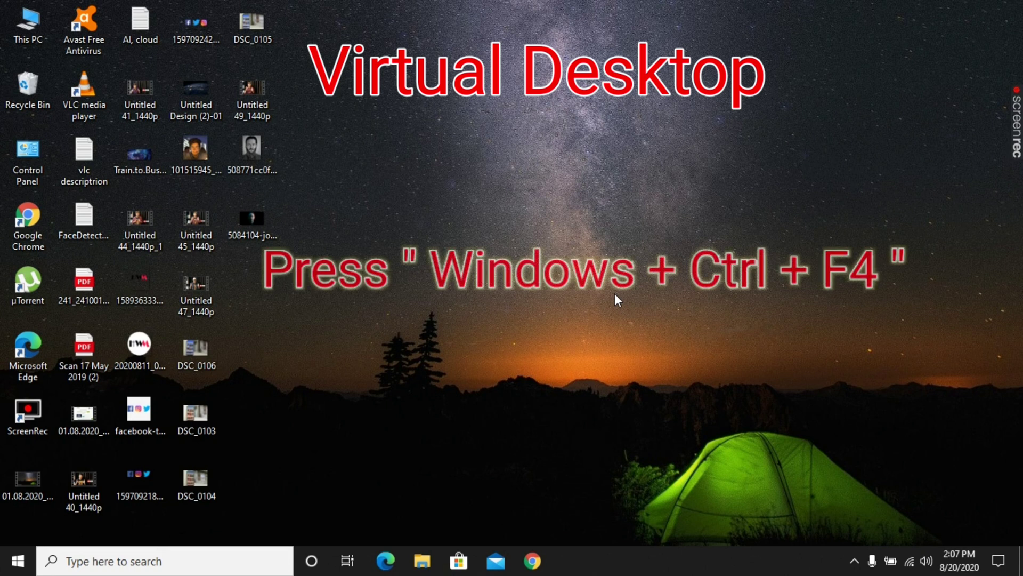
key(super+ctrl+F4)
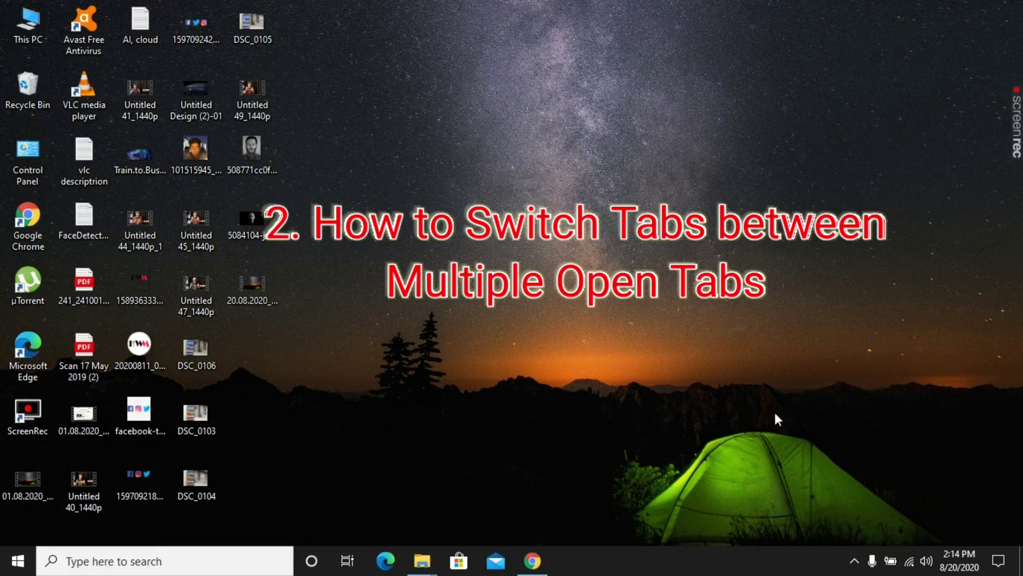
mouse_move(422, 559)
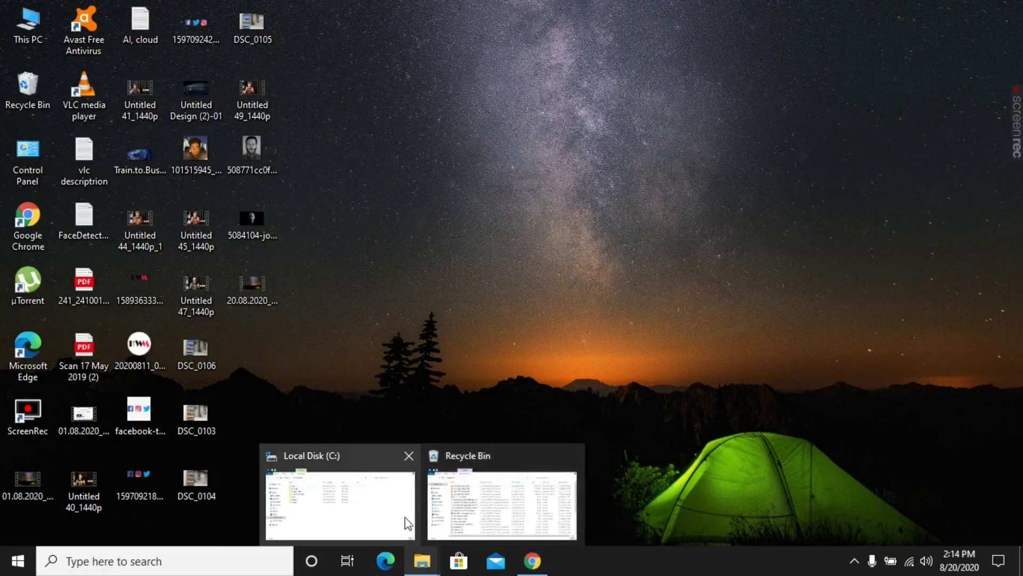
mouse_move(532, 559)
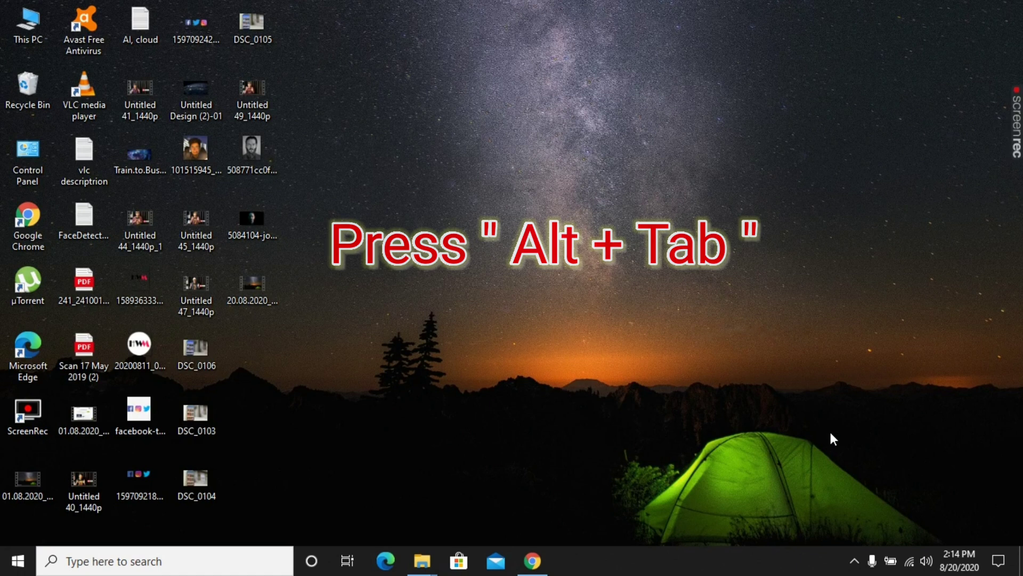
key(alt+Tab)
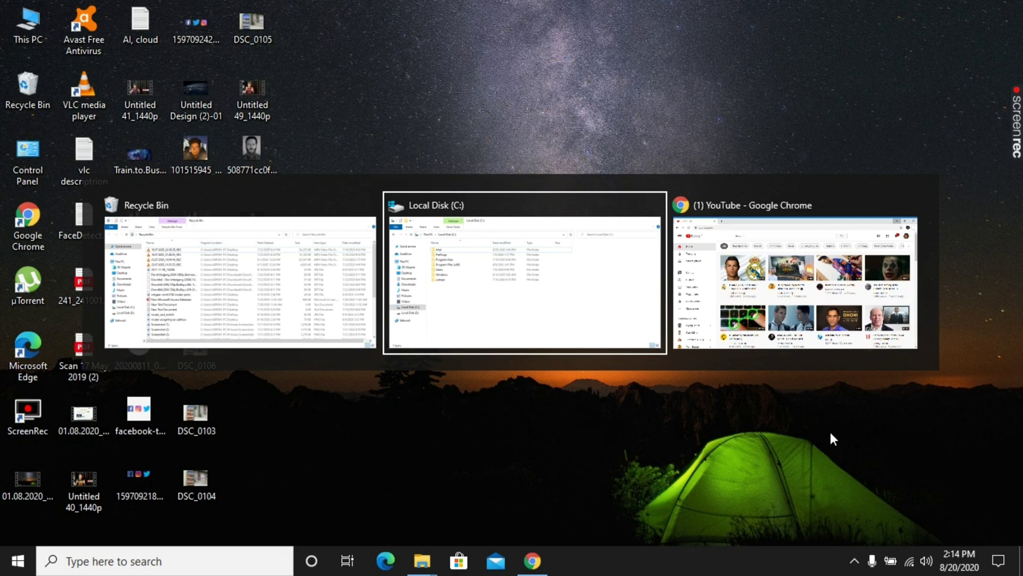
key(alt+Tab)
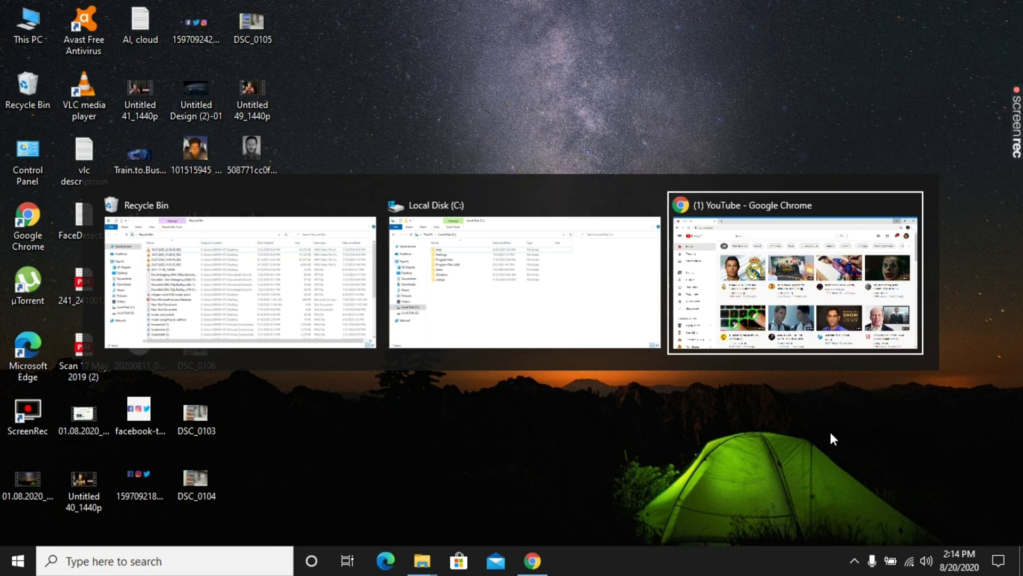
key(alt+Tab)
key(alt+Tab)
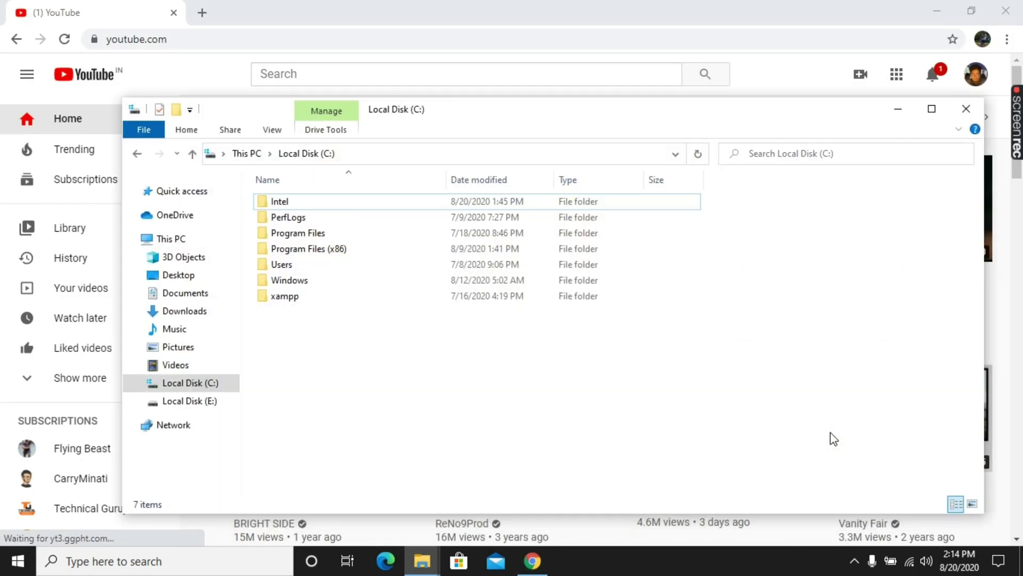
key(alt+Tab)
key(alt+Tab)
key(alt+Tab)
key(alt+Tab)
key(alt+Tab)
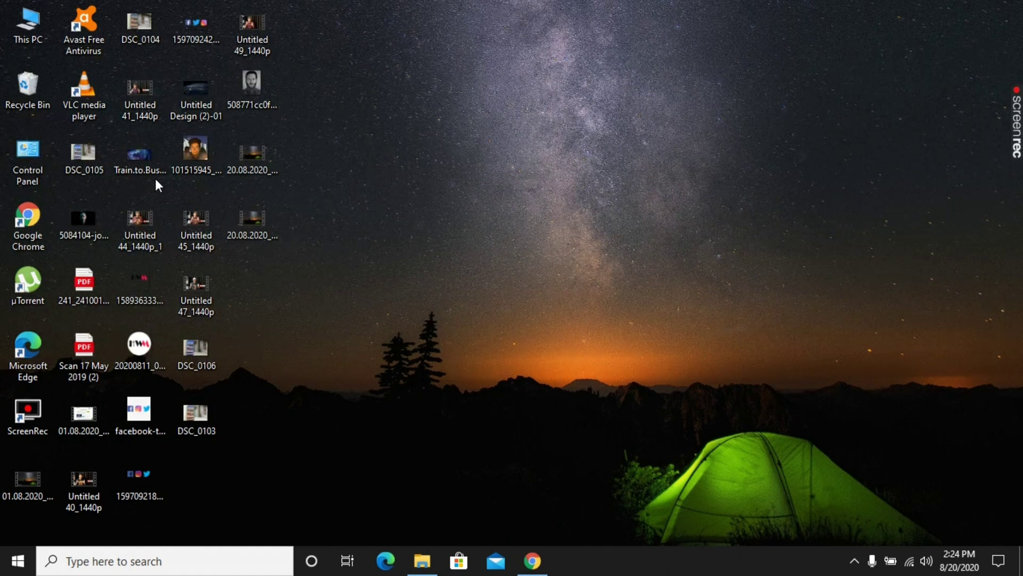
Delete the 847 MB MKV video with Ctrl+D, then browse the Recycle Bin's contents
click(139, 156)
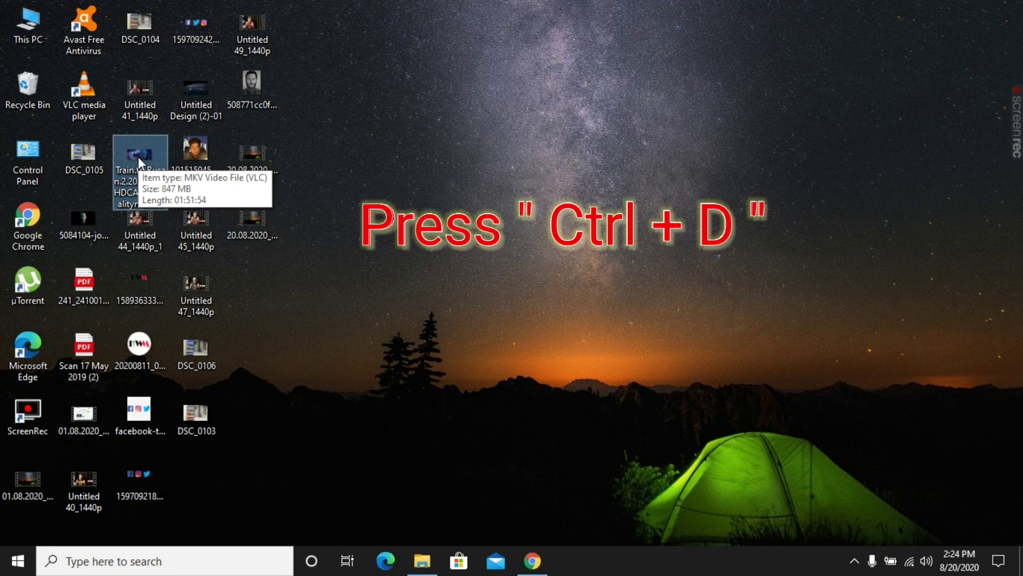
key(ctrl+d)
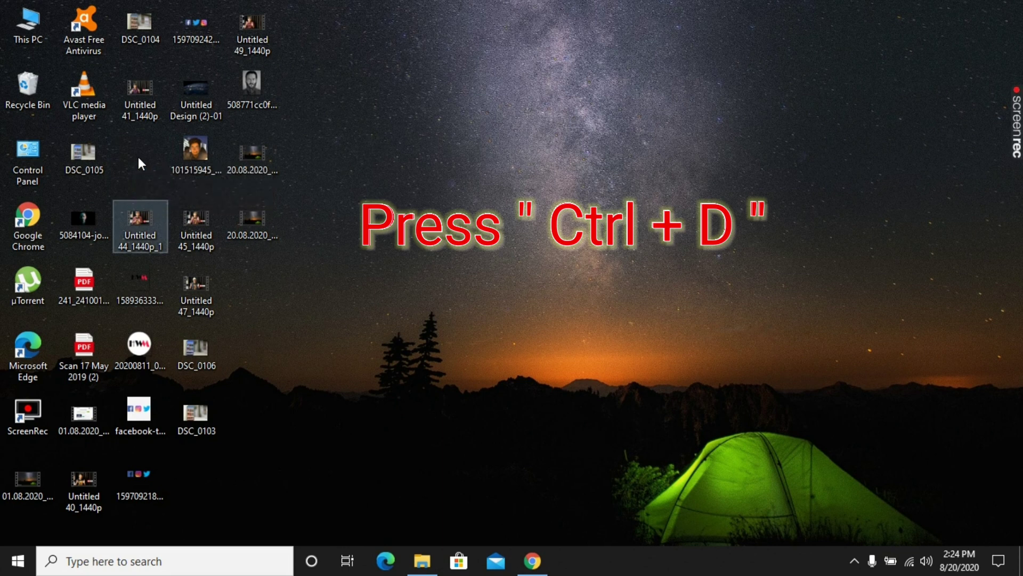
click(24, 87)
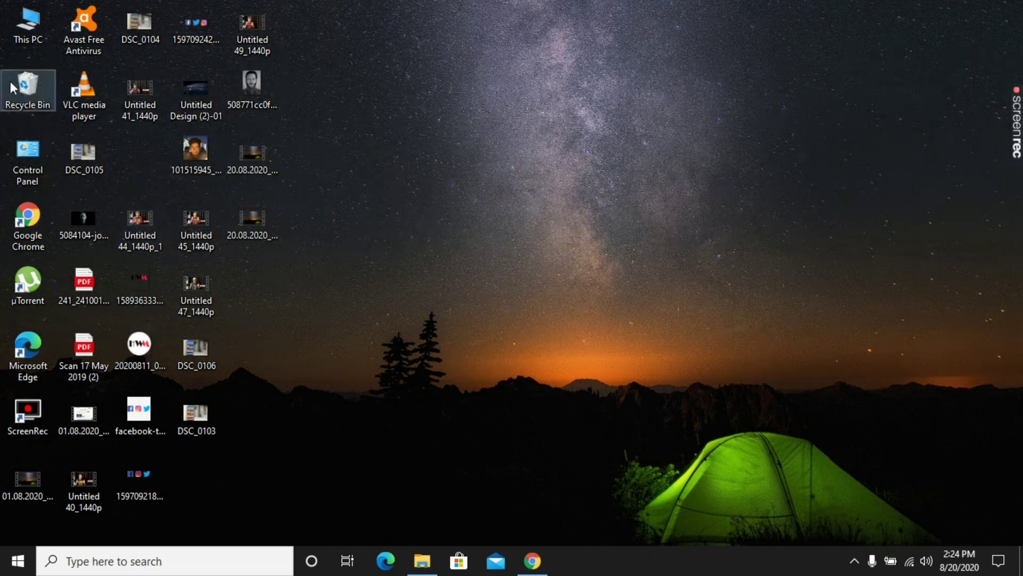
double_click(24, 88)
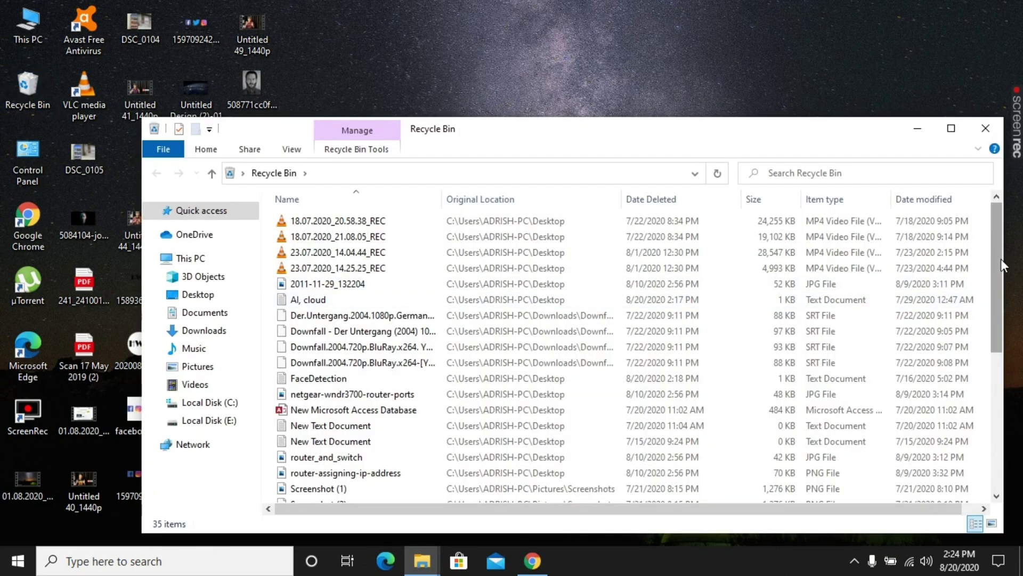
drag(996, 303, 996, 454)
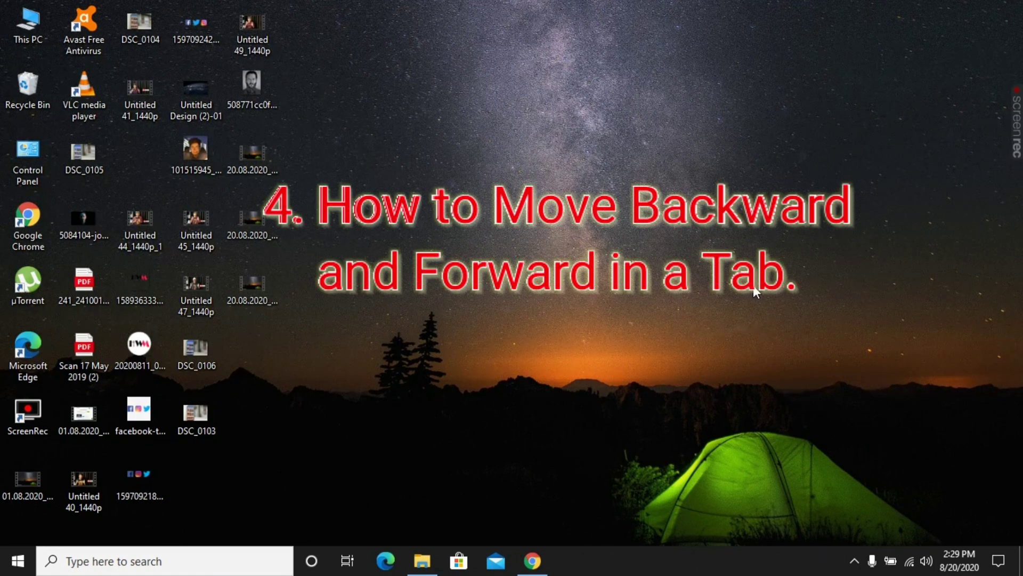
Restore Chrome and go back from the rediff cricket page to the Google results for rediff
click(529, 567)
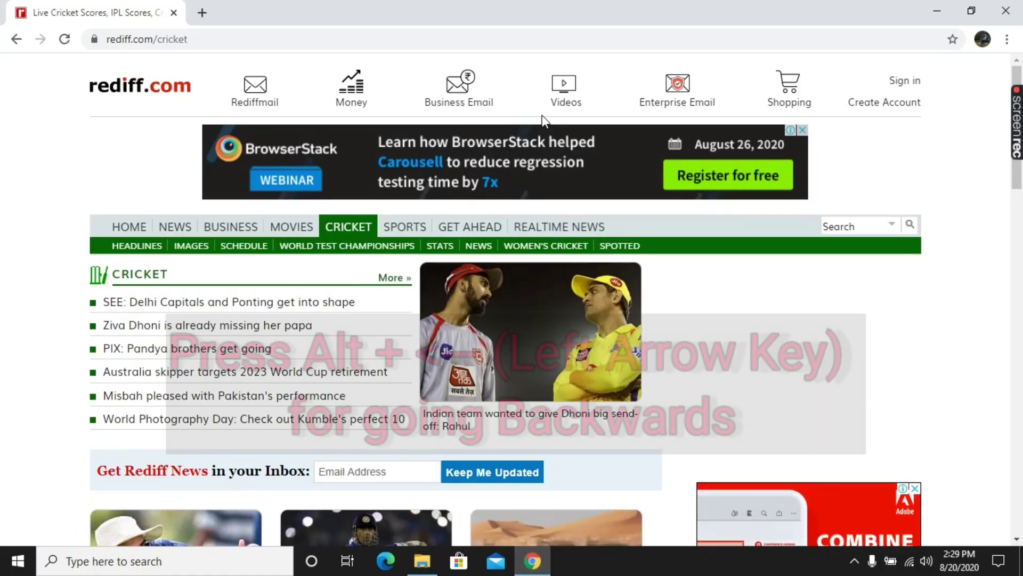
key(alt+Left)
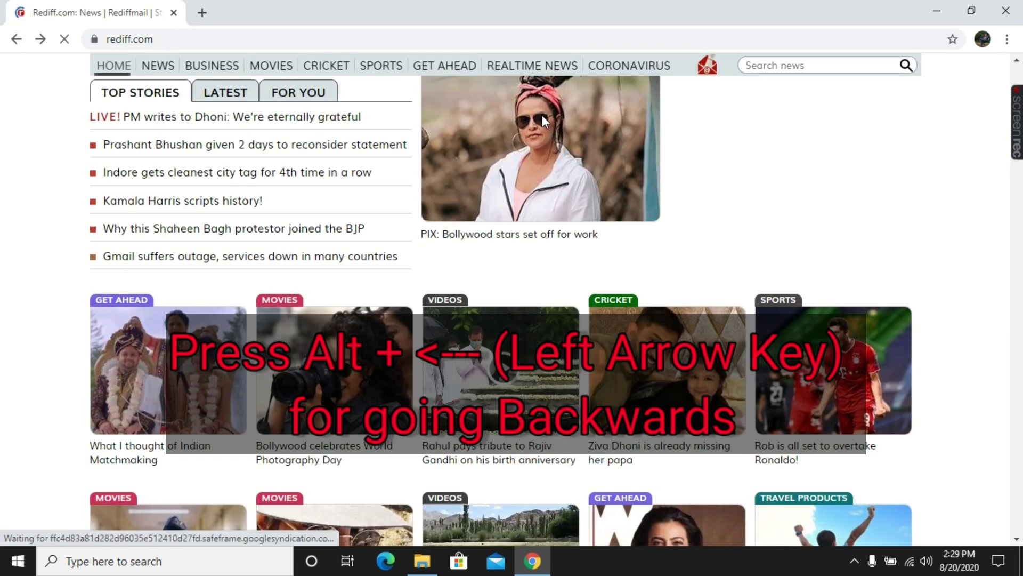
key(alt+Left)
key(alt+Left)
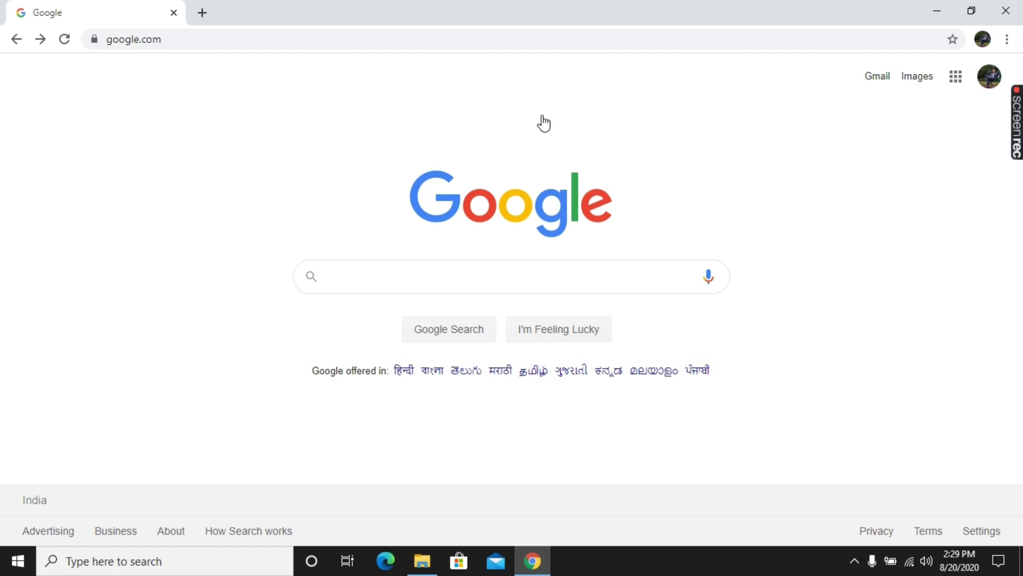
Go forward through the history to the rediff cricket page, then minimize Chrome
key(alt+Right)
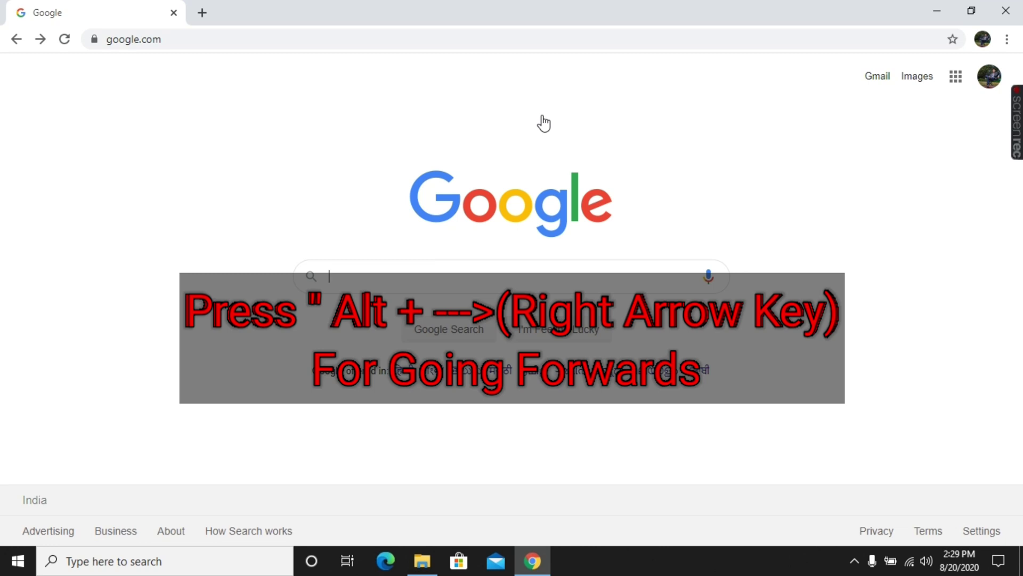
key(alt+Right)
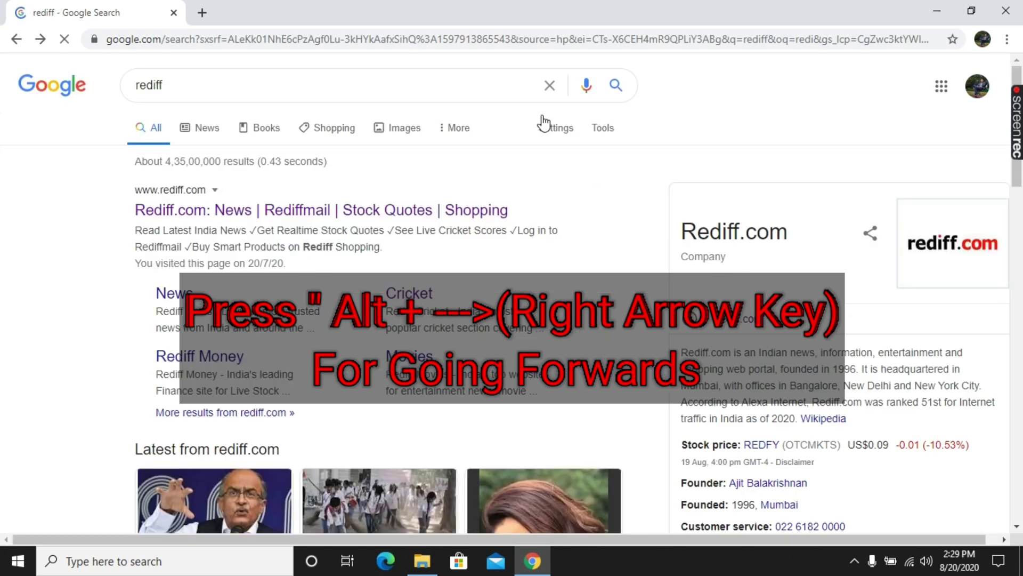
key(alt+Right)
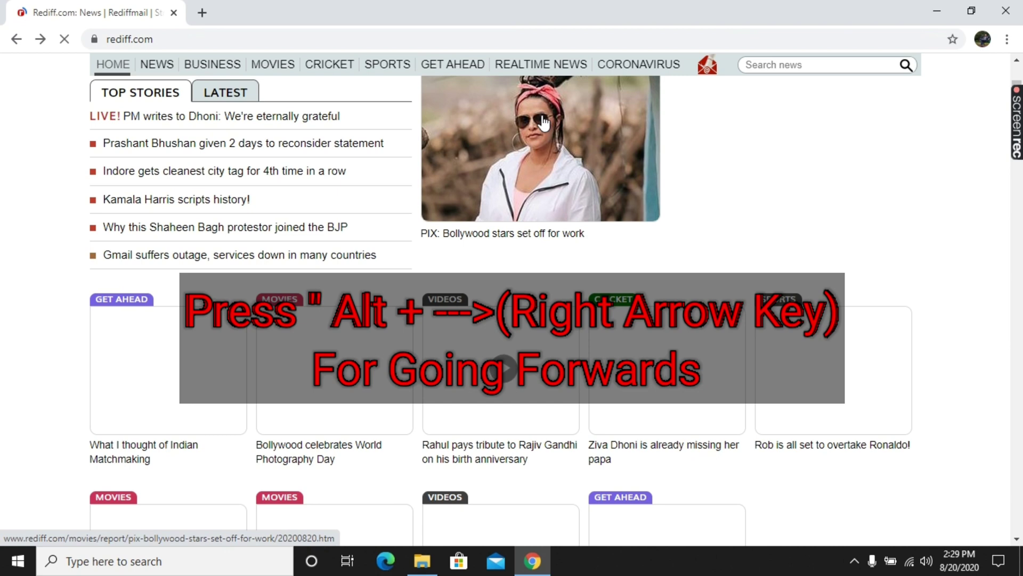
key(alt+Right)
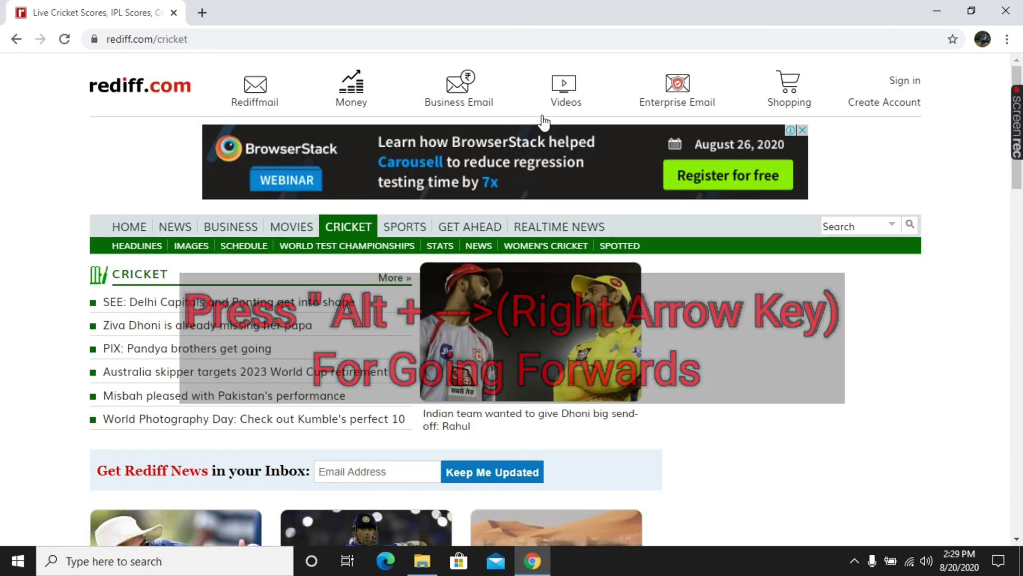
click(937, 8)
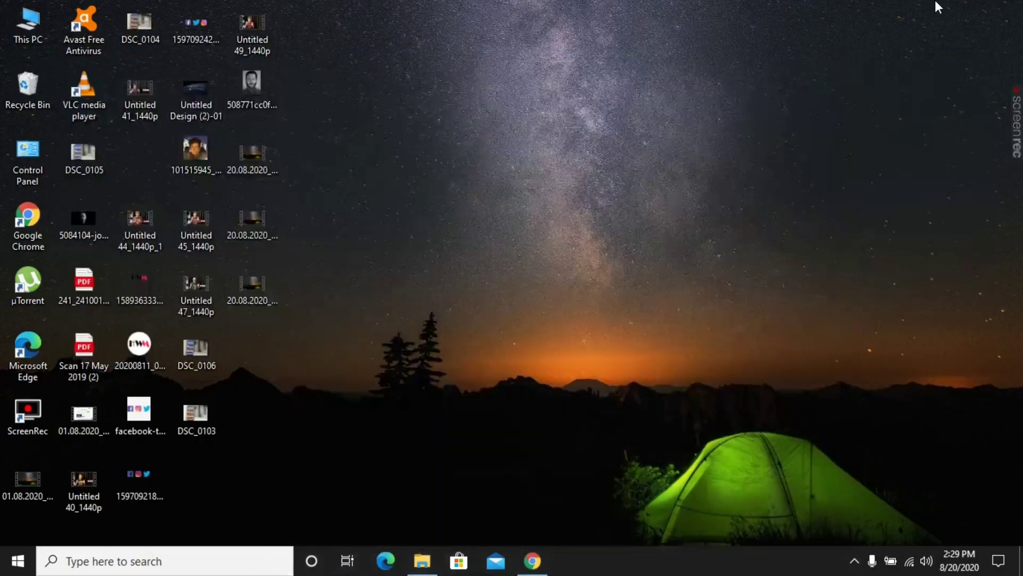
Restore the Microsoft folder window and go back through MSBuild toward Local Disk (C:)
click(433, 554)
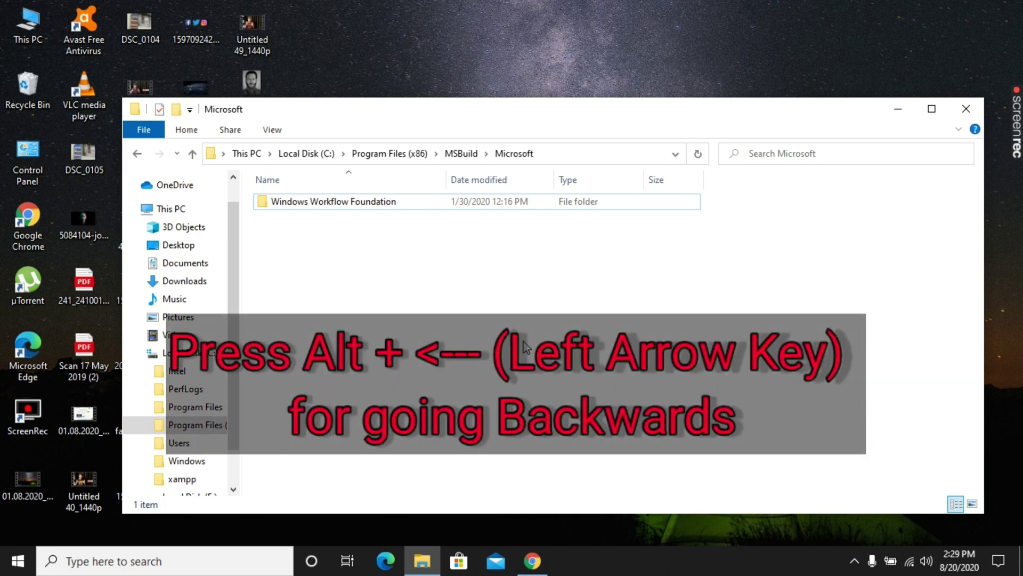
key(alt)
key(alt+Left)
key(alt+Left)
key(alt+Left)
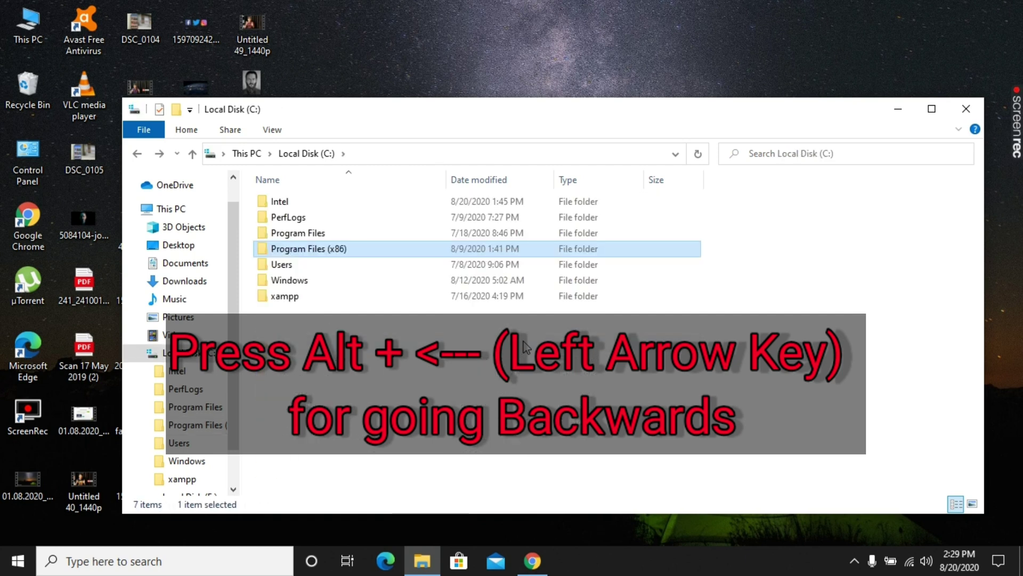
key(alt+Left)
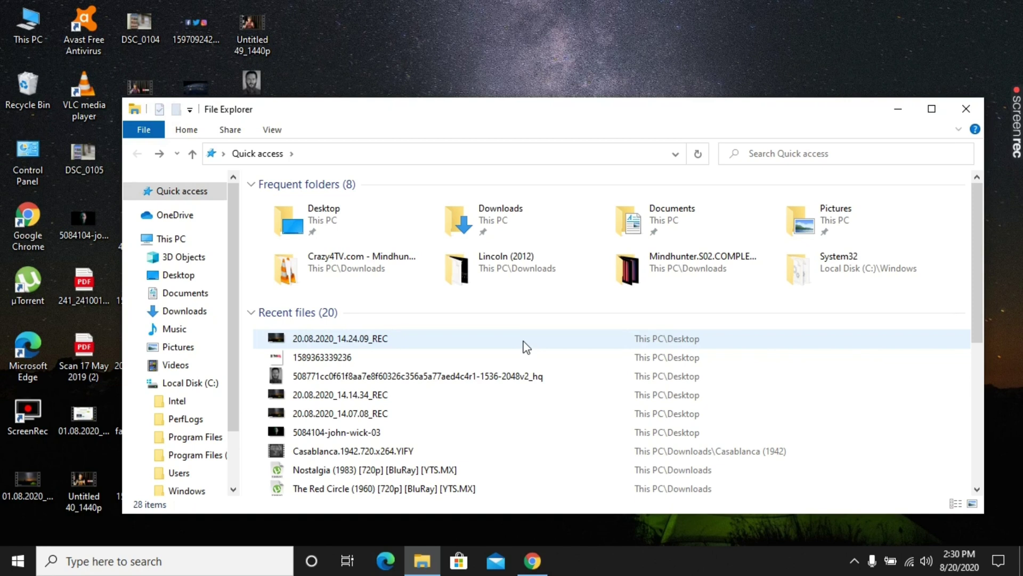
Go forward through Local Disk (C:), Program Files (x86) and MSBuild into the Microsoft folder
key(alt)
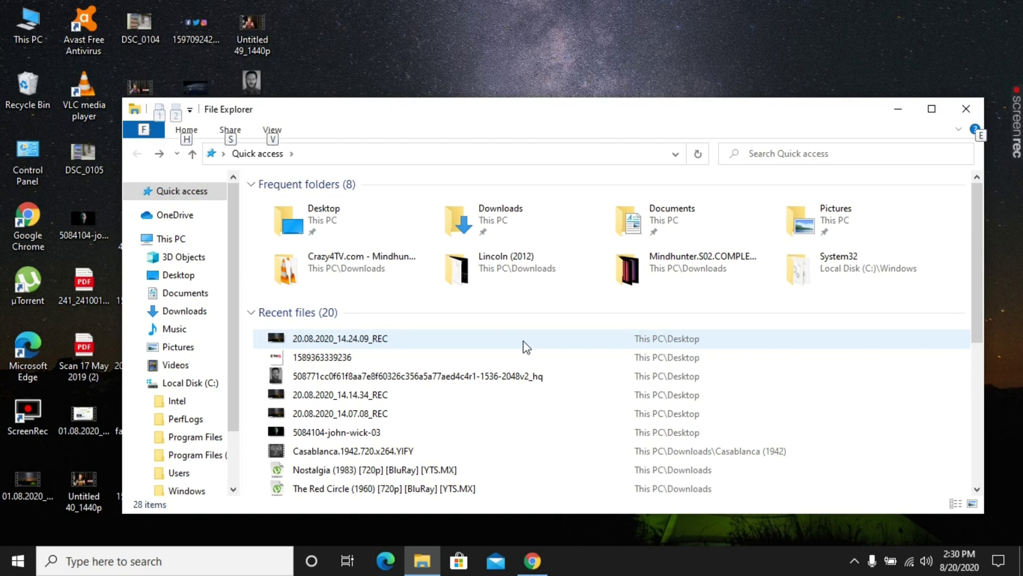
key(alt+Right)
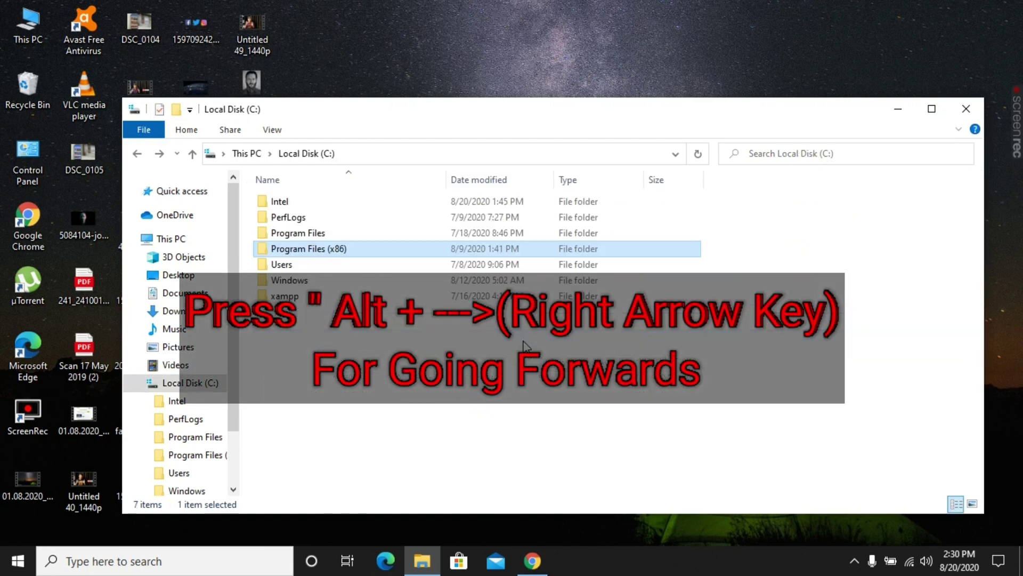
key(alt+Right)
key(alt+Right)
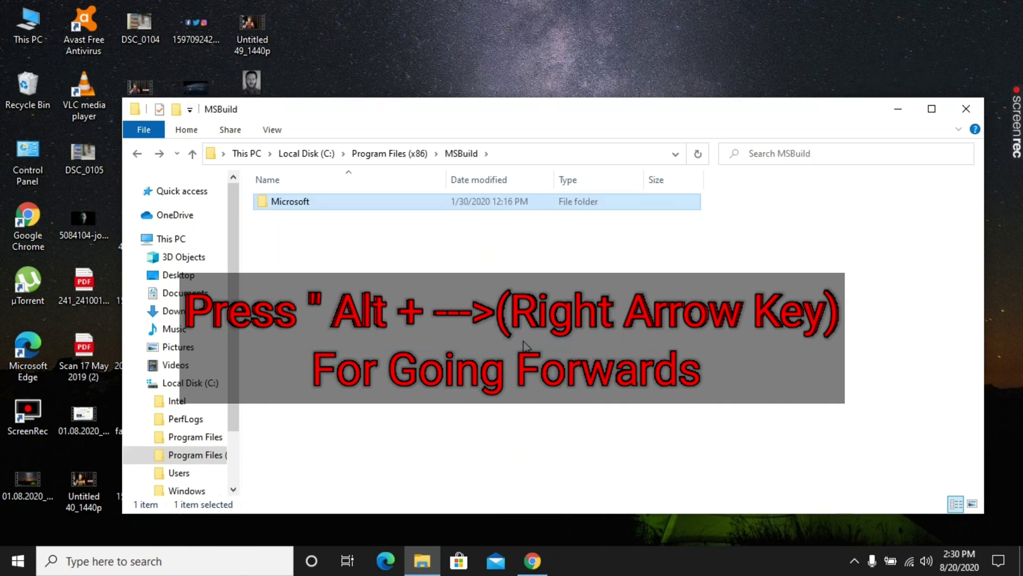
key(alt+Right)
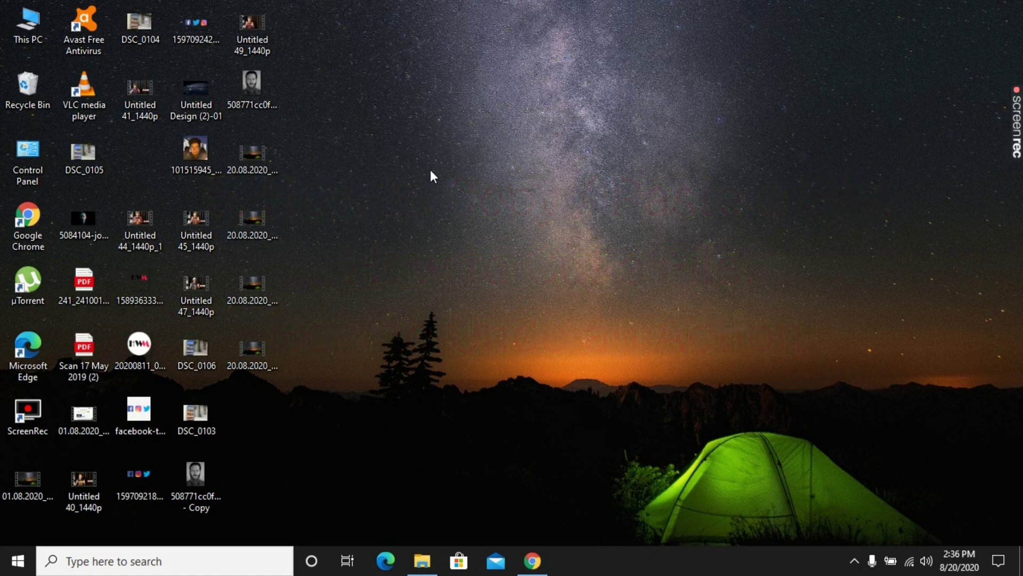
Copy the desktop portrait JPG and paste it into the Microsoft folder, granting administrator permission
click(274, 93)
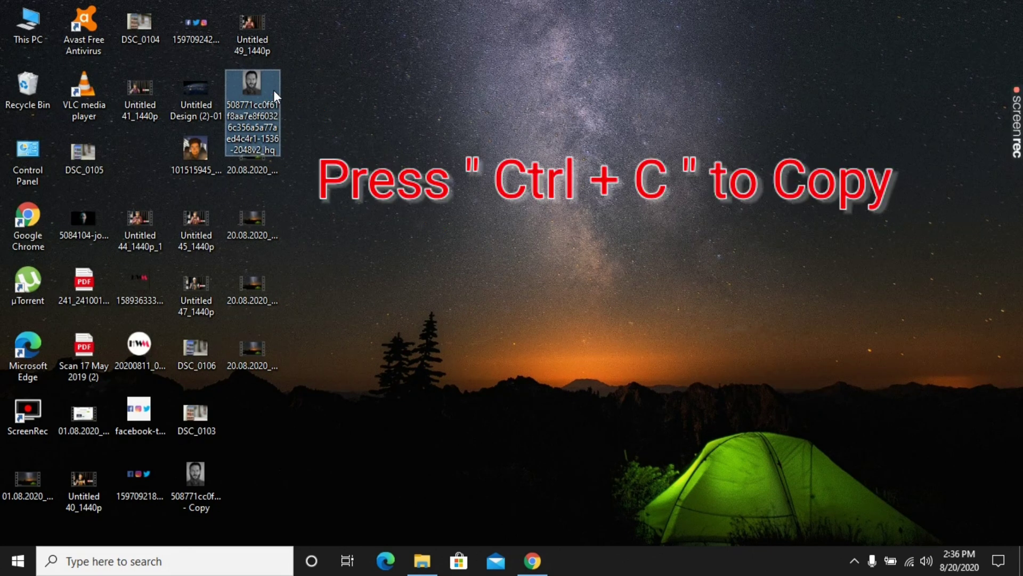
click(544, 191)
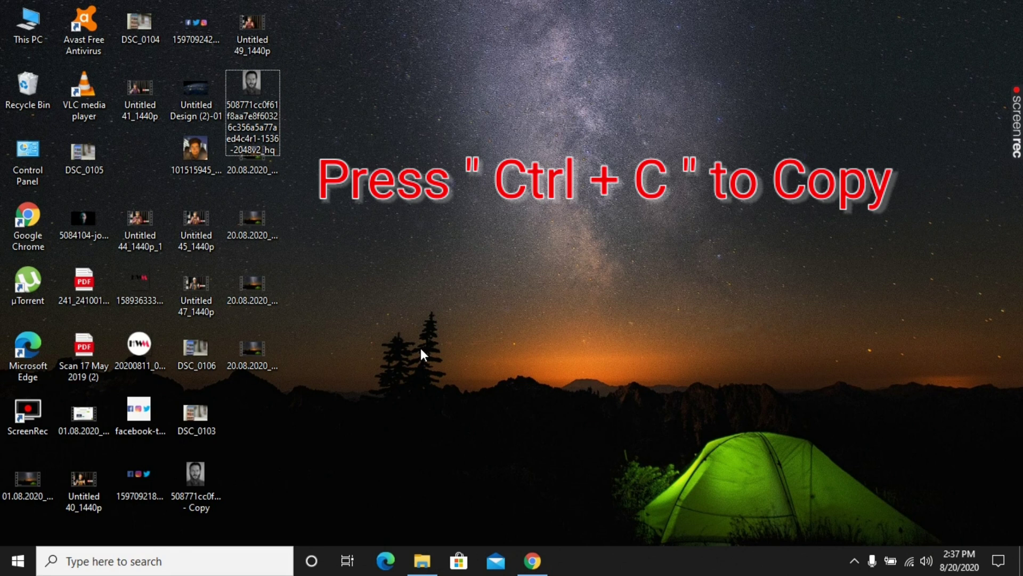
click(423, 562)
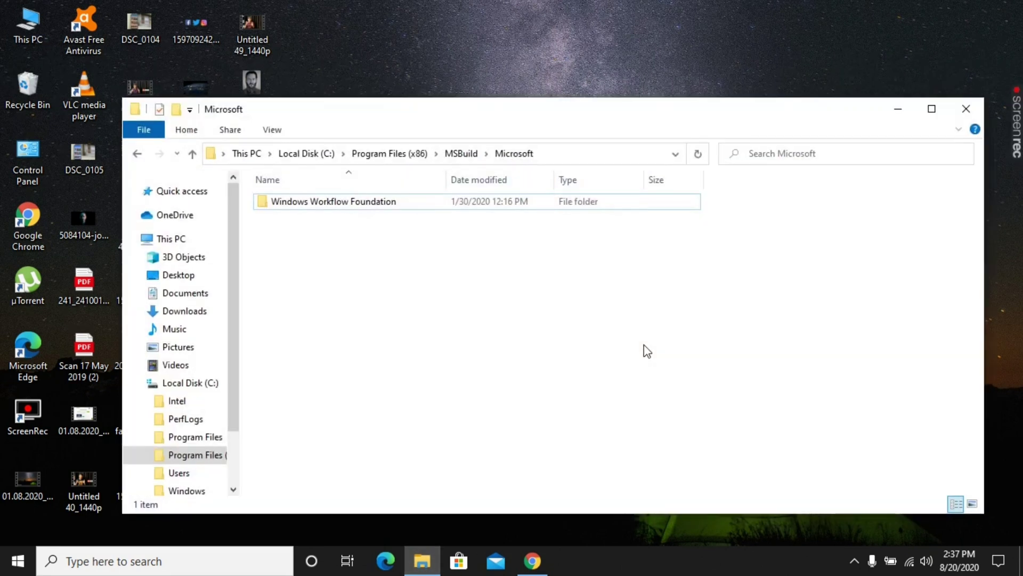
key(ctrl+v)
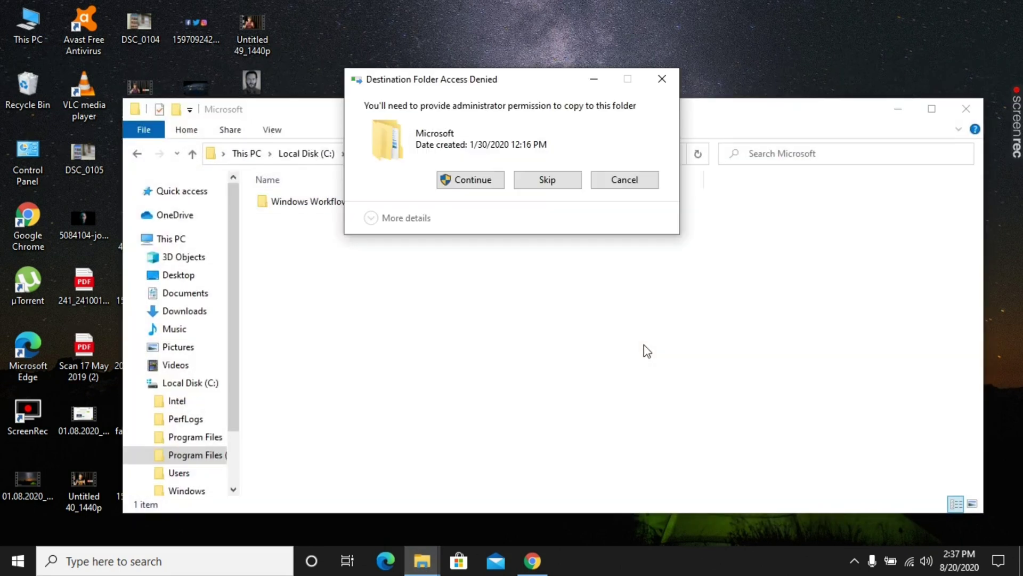
click(469, 179)
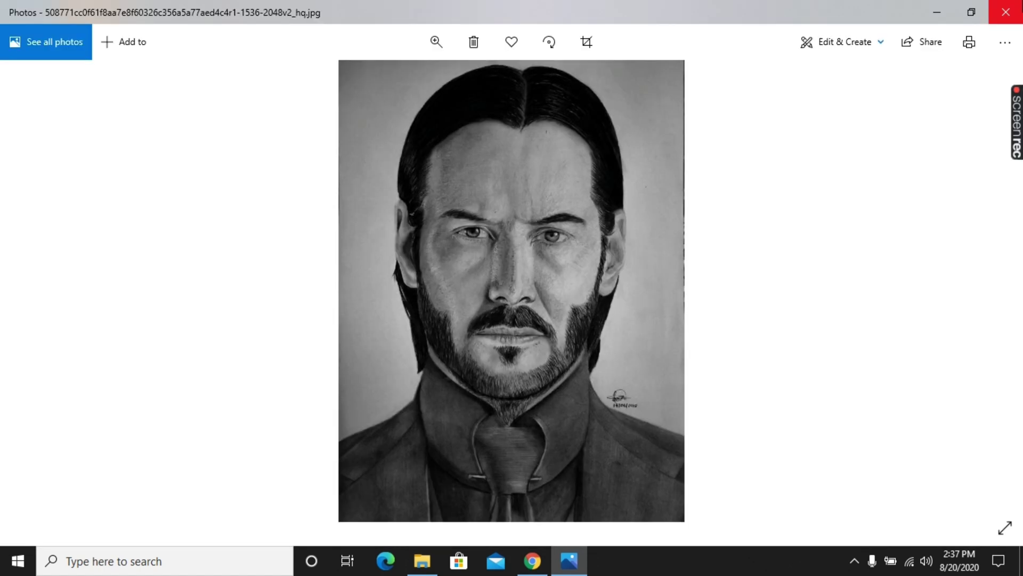
click(1005, 11)
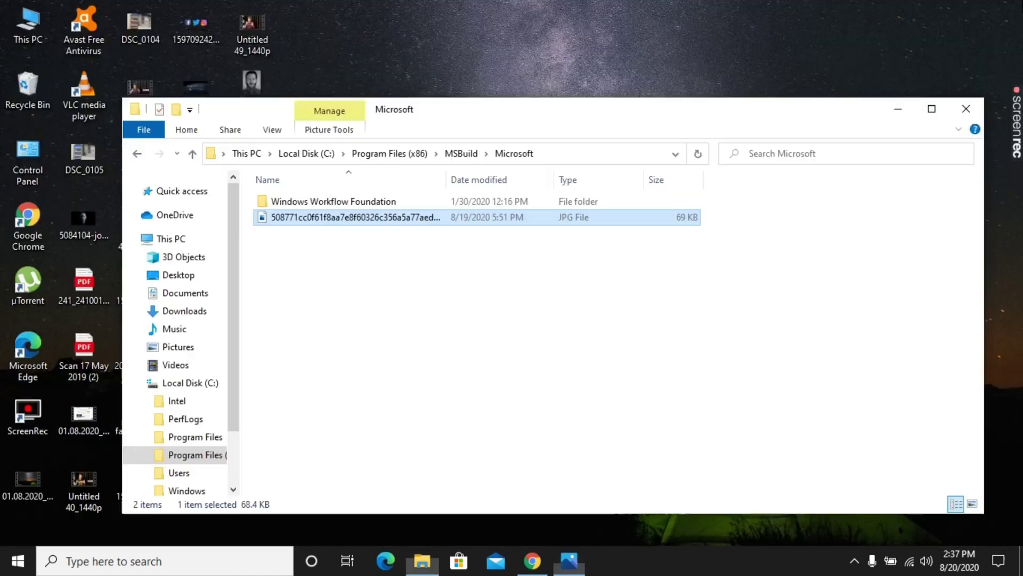
Cut the pasted portrait JPG from the Microsoft folder and minimize the window
click(532, 299)
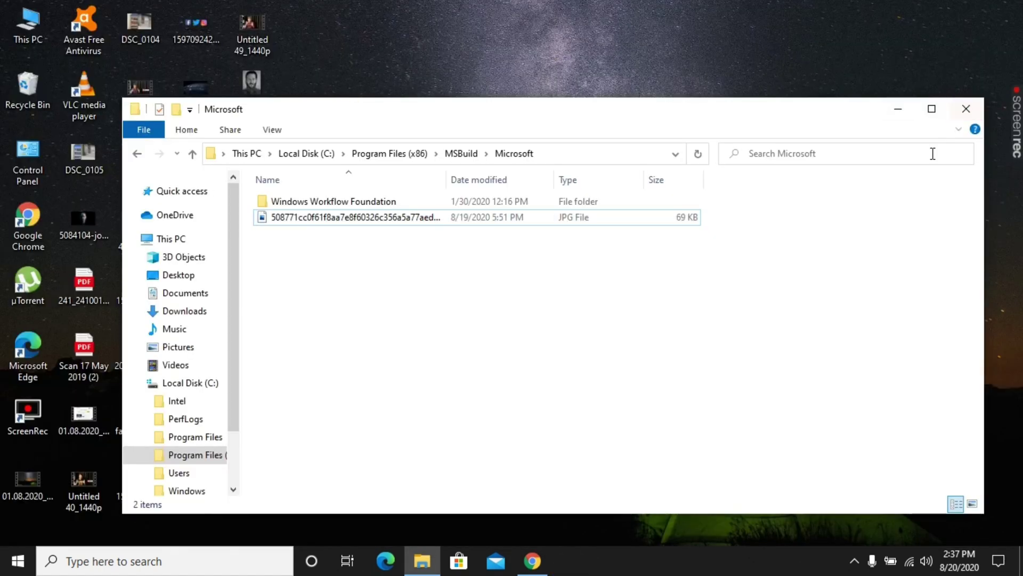
click(605, 224)
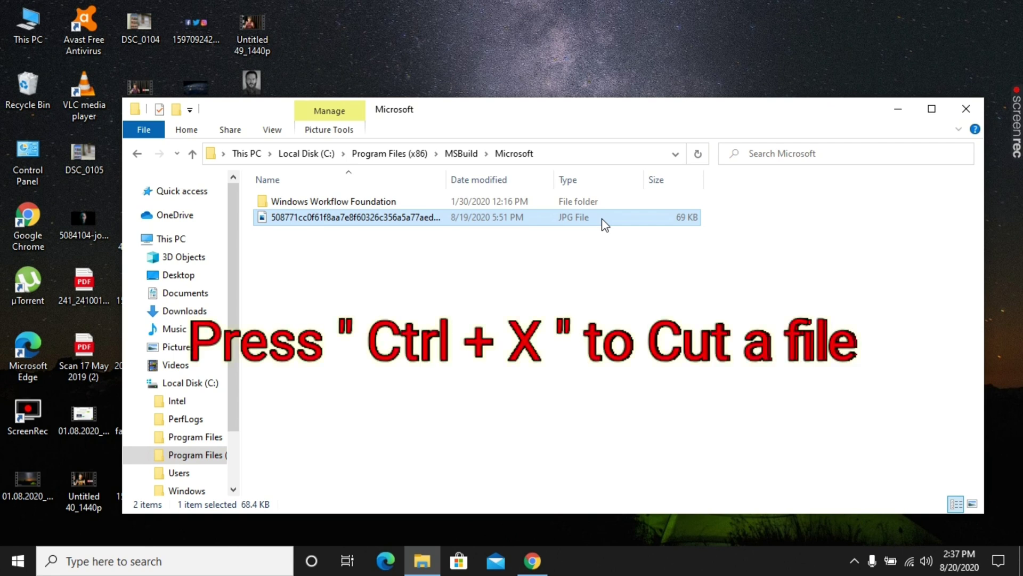
key(ctrl+x)
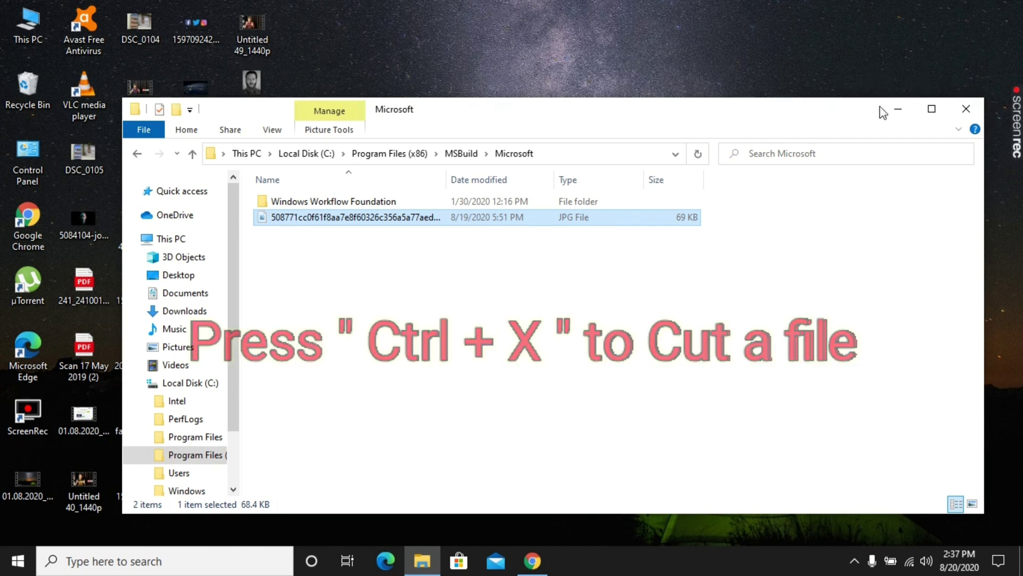
click(895, 111)
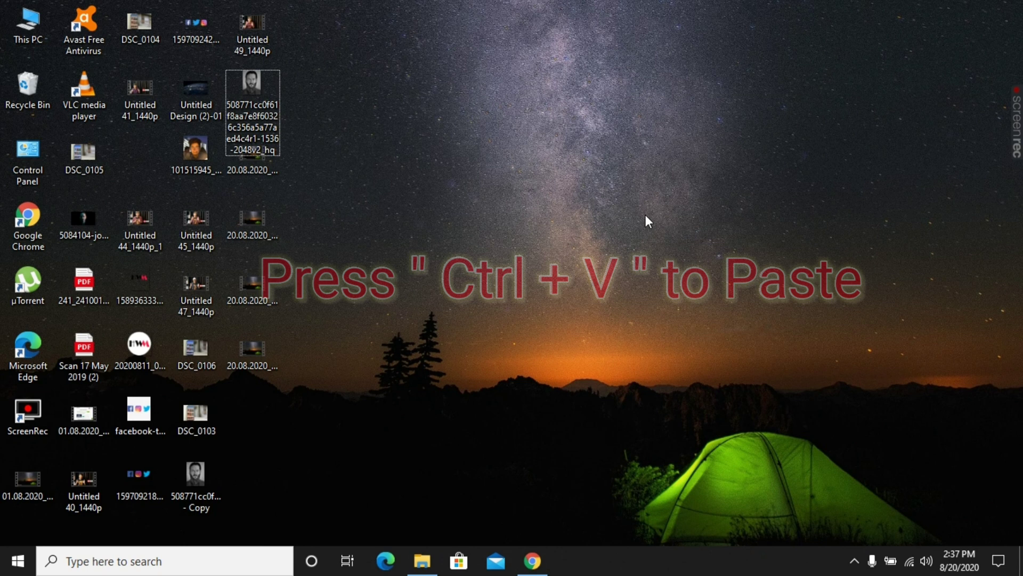
Paste the cut portrait onto the desktop, allowing administrator access and replacing the existing file
key(ctrl+v)
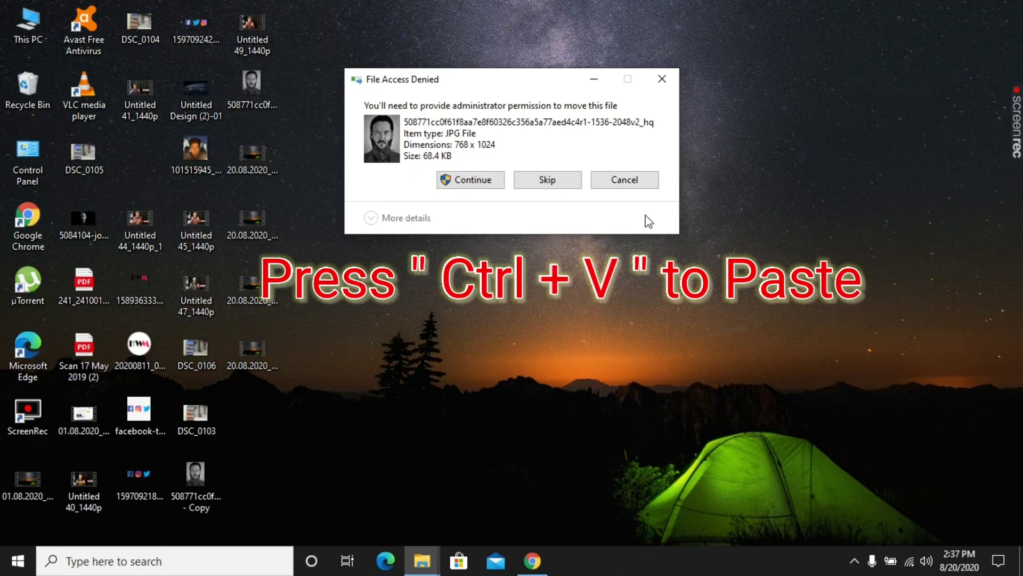
click(471, 180)
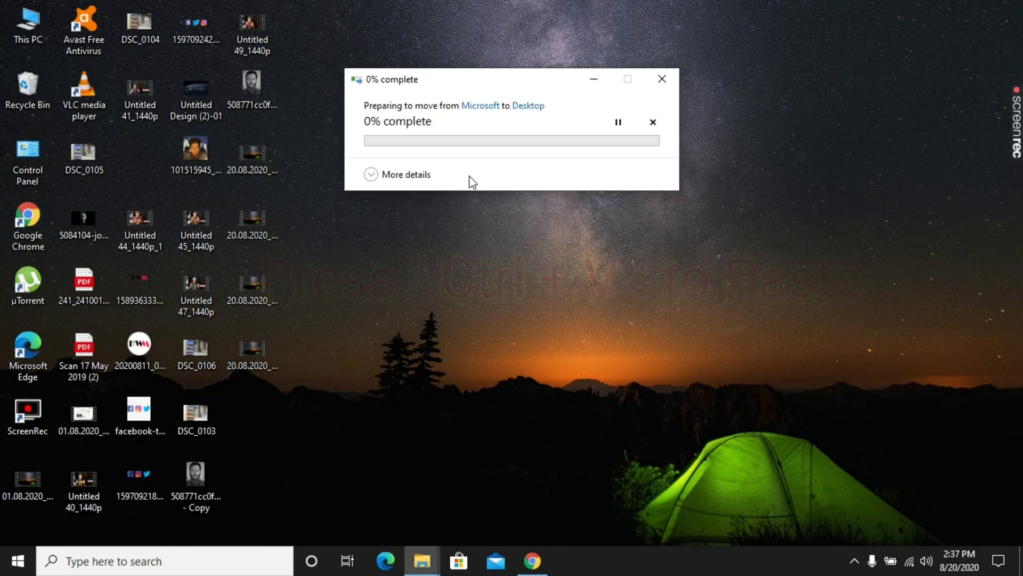
click(470, 177)
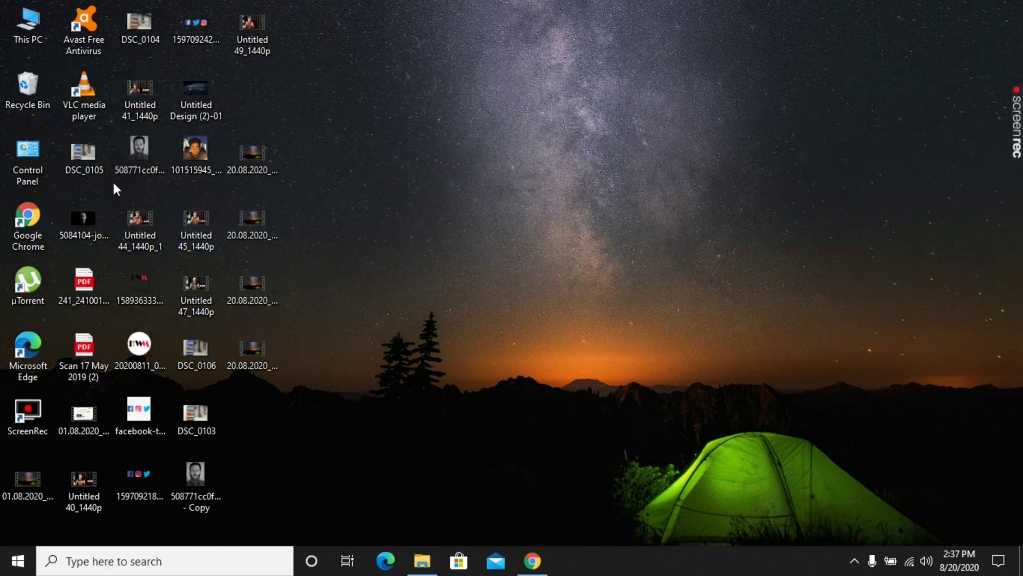
Drag the portrait's '- Copy' icon to mid-screen, then undo so it disappears
drag(195, 477, 484, 228)
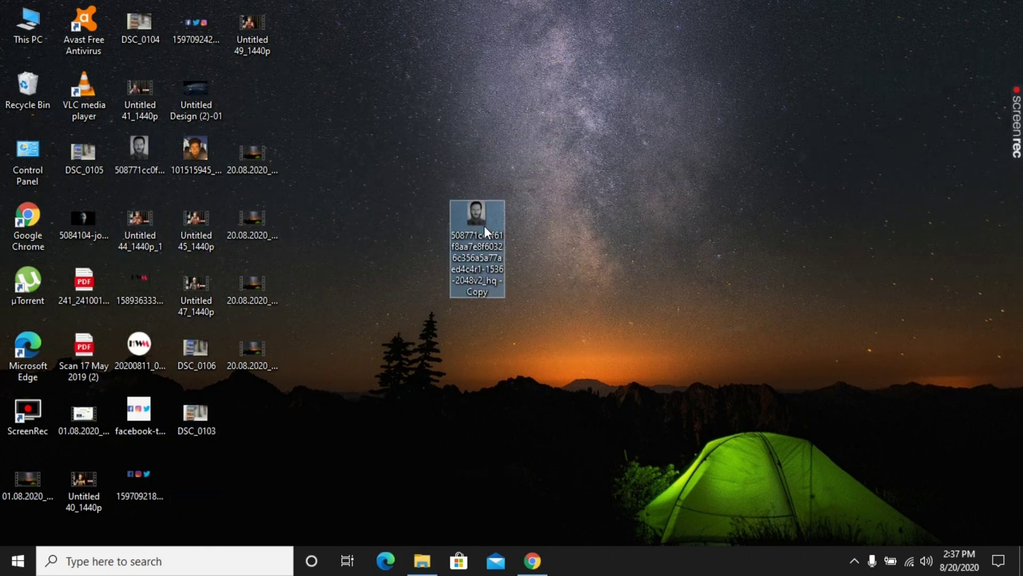
click(580, 215)
mouse_move(467, 253)
key(Delete)
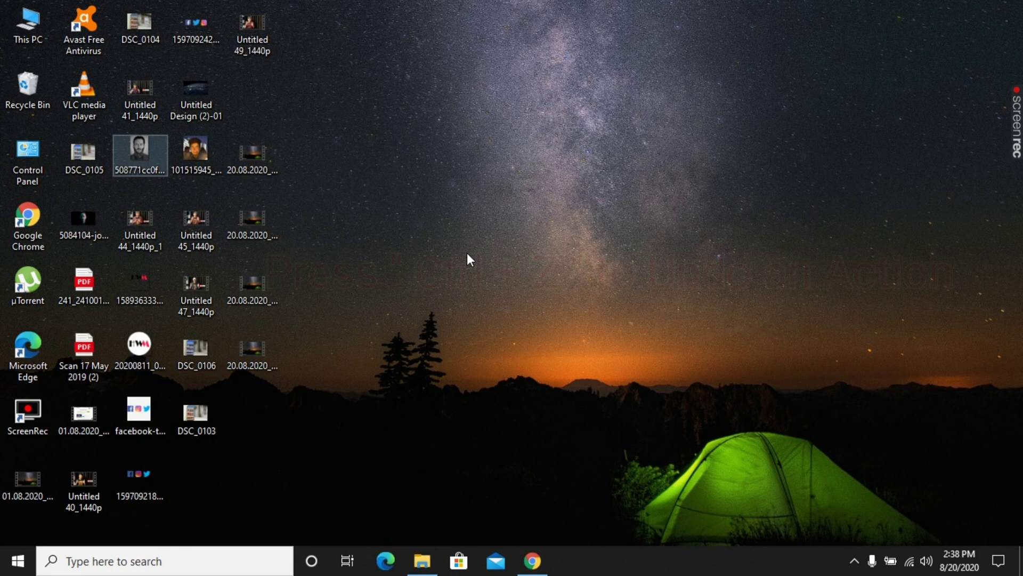
Restore the portrait's '- Copy' icon (768 x 1024, 68.4 KB) and select it
key(ctrl+z)
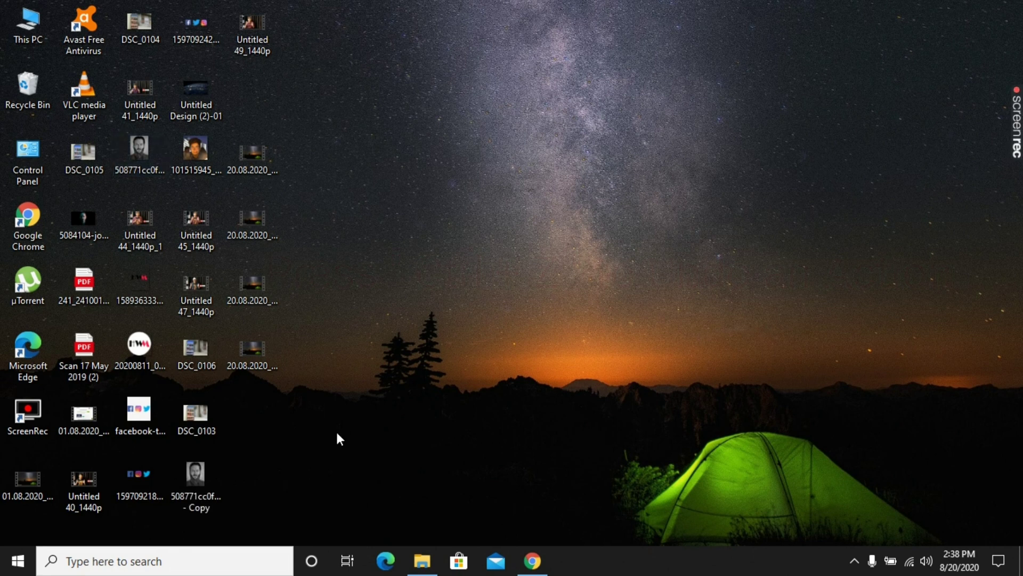
click(186, 479)
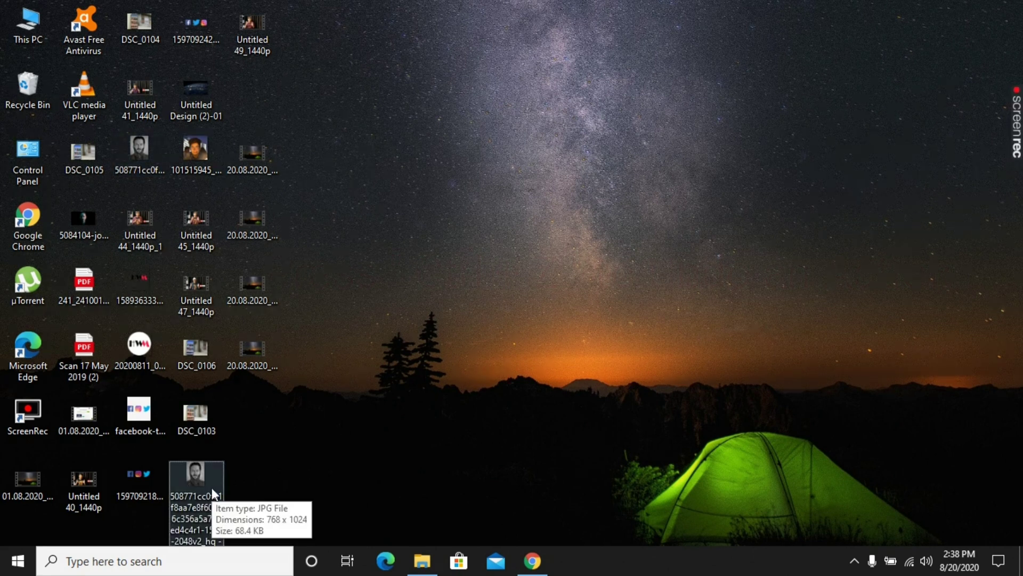